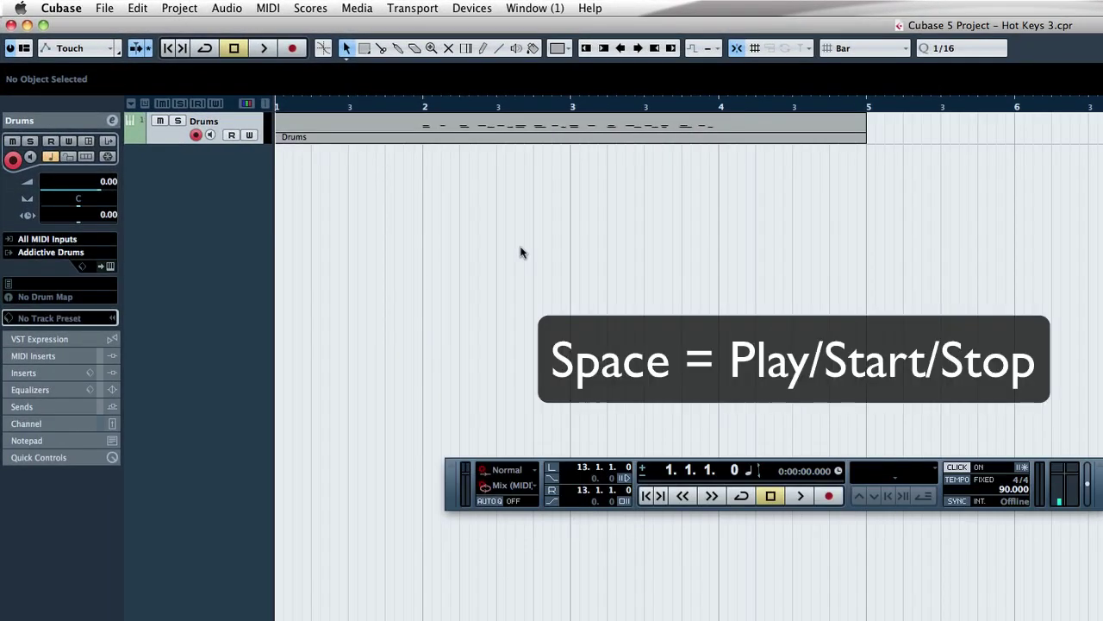
- Play the Drums part from bar 1 and stop it partway through bar 2
key(space)
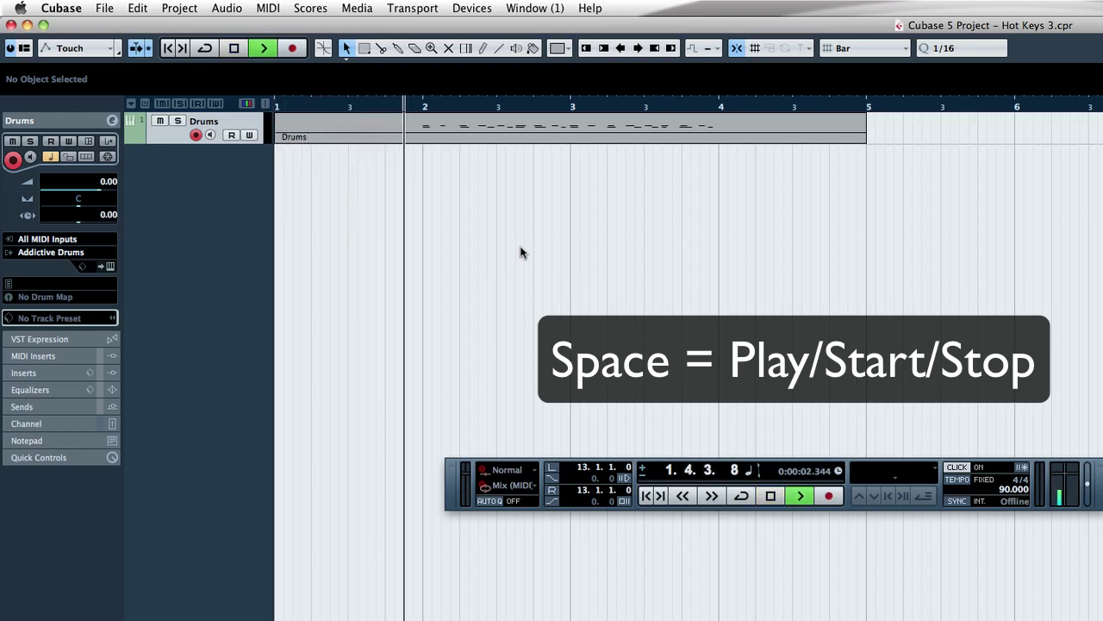
key(space)
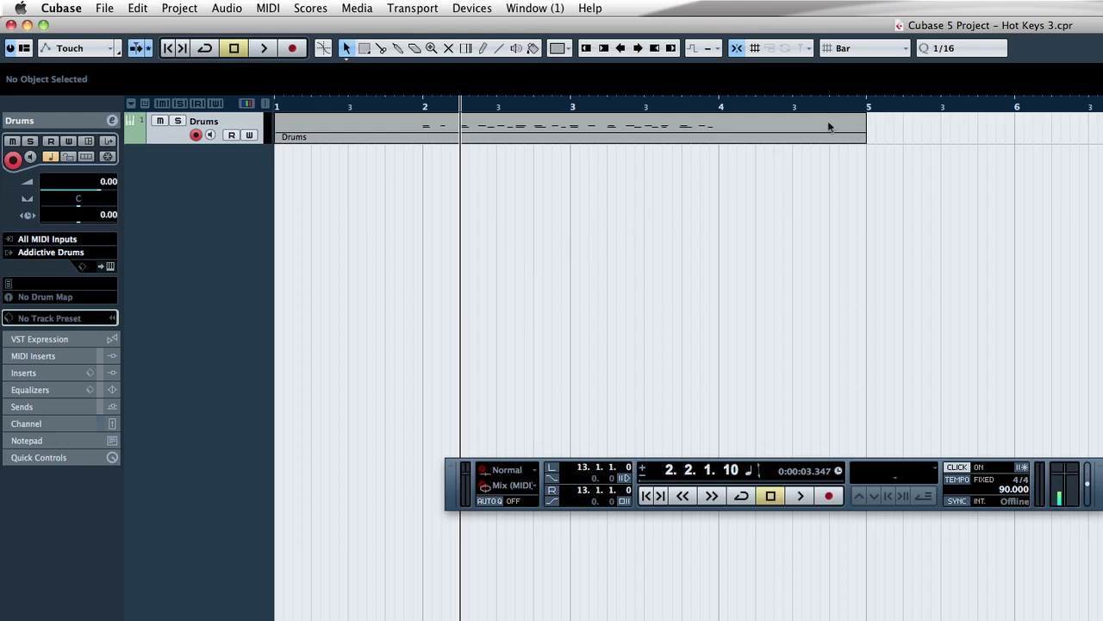
- Record a second Drums MIDI part starting at bar 5 and ending near bar 8
click(869, 106)
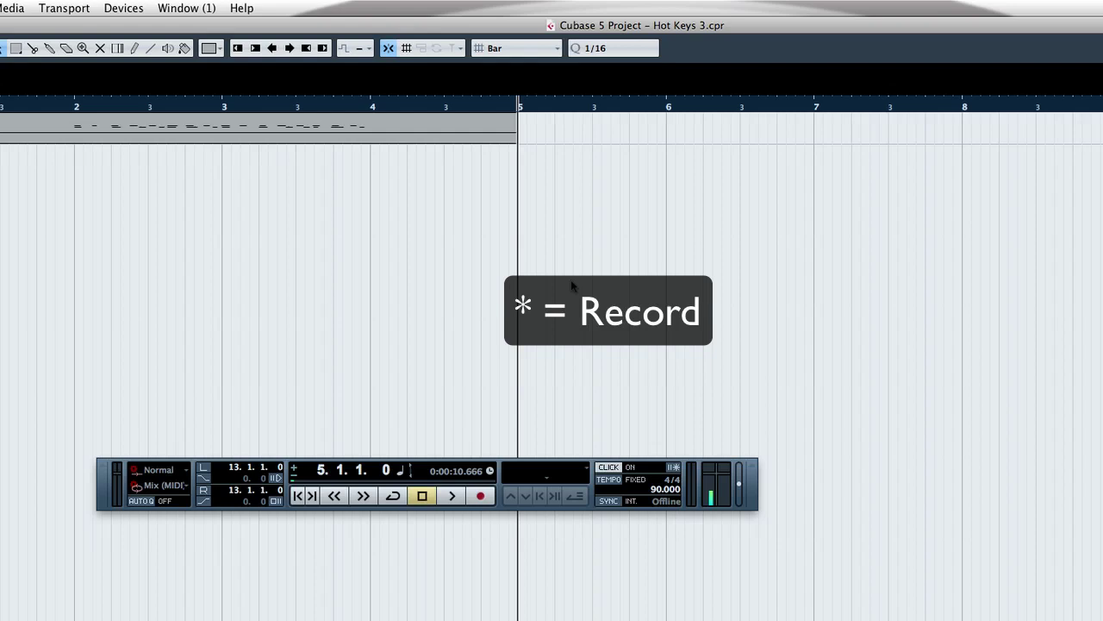
key(KP_Multiply)
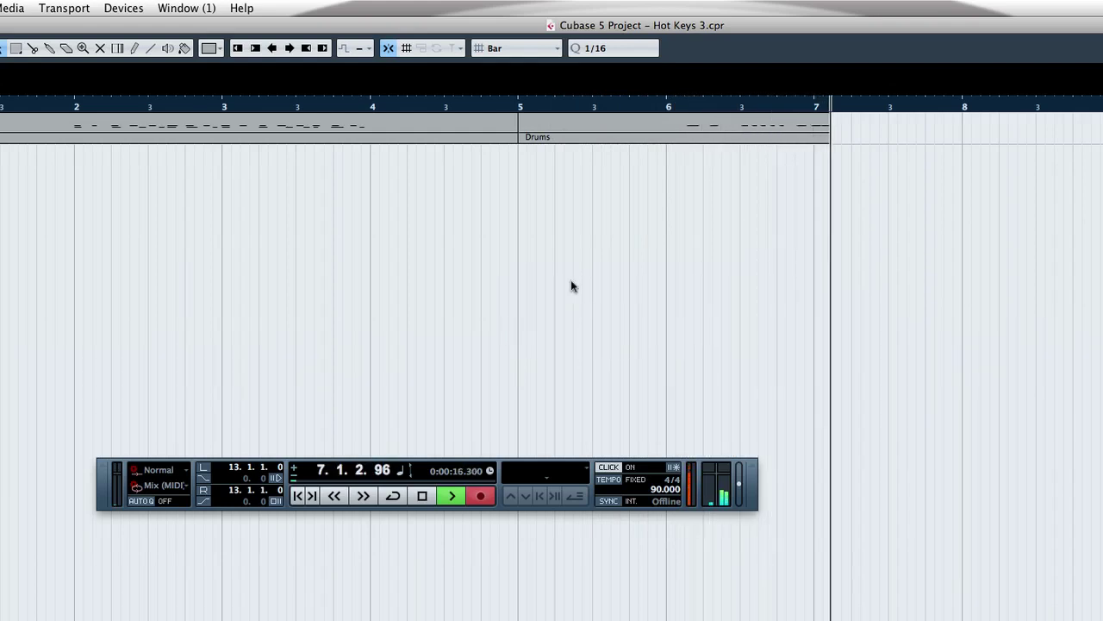
key(KP_0)
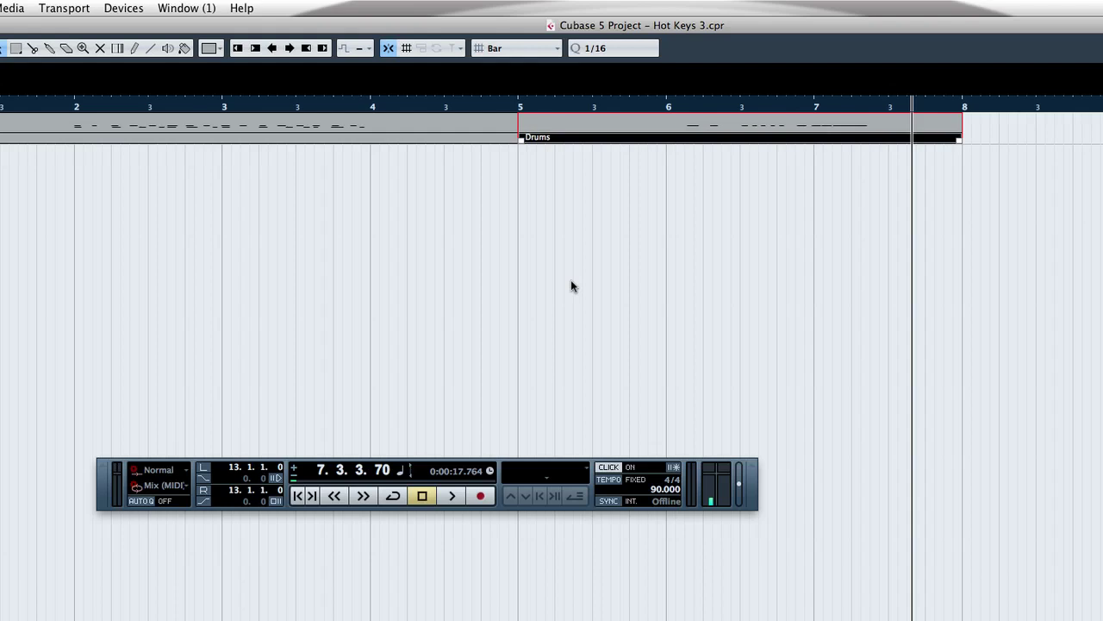
- Move the playback position to bar 5, then to bar 6 and bar 7
key(KP_0)
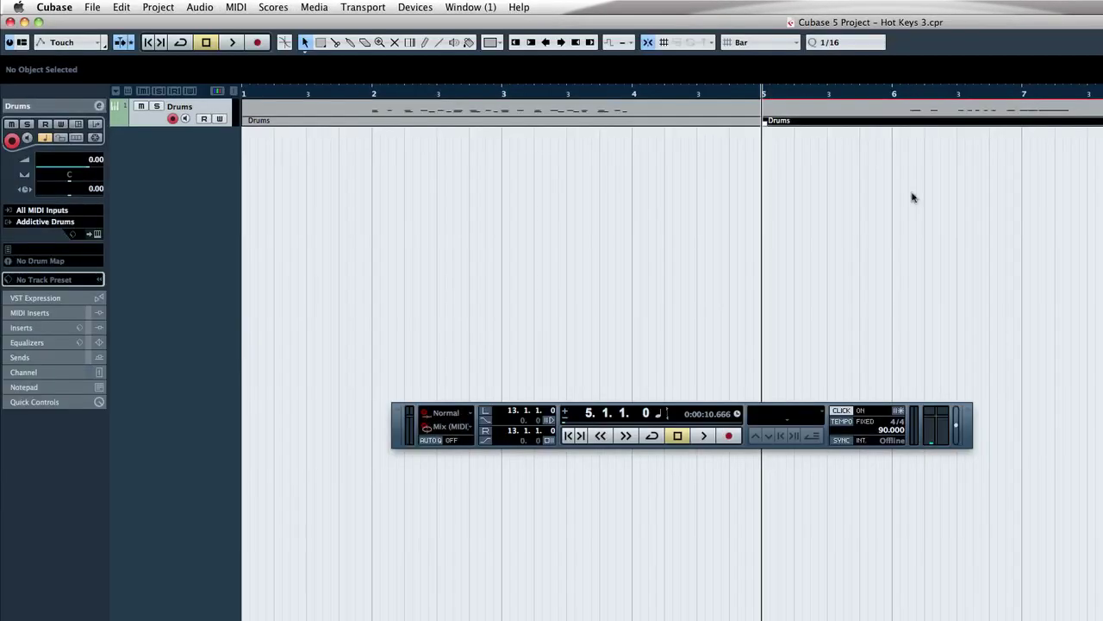
click(894, 95)
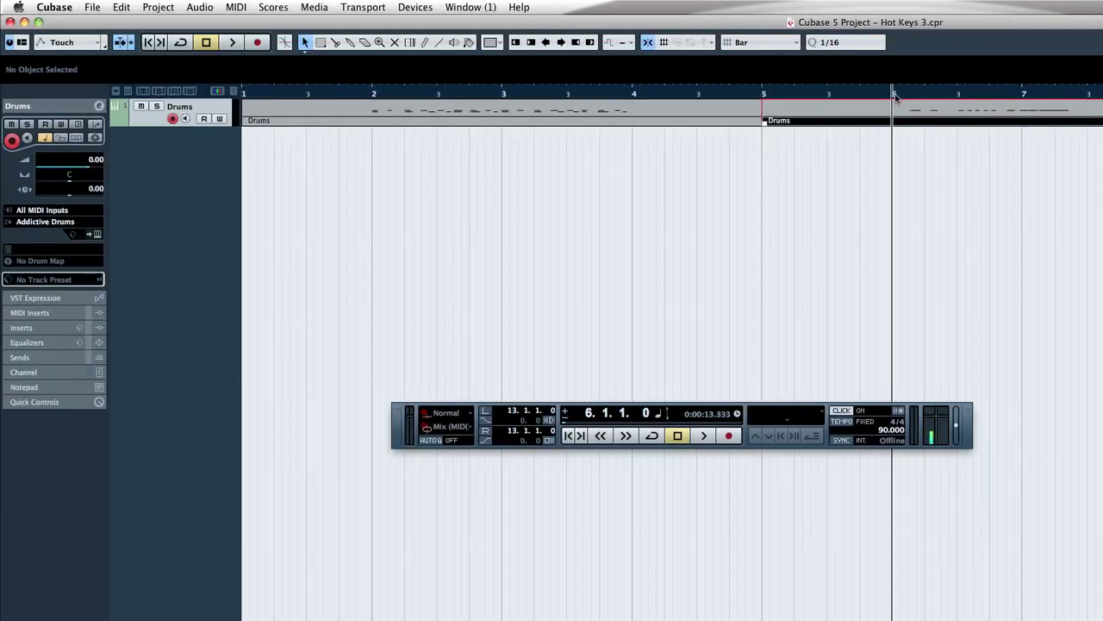
click(1015, 96)
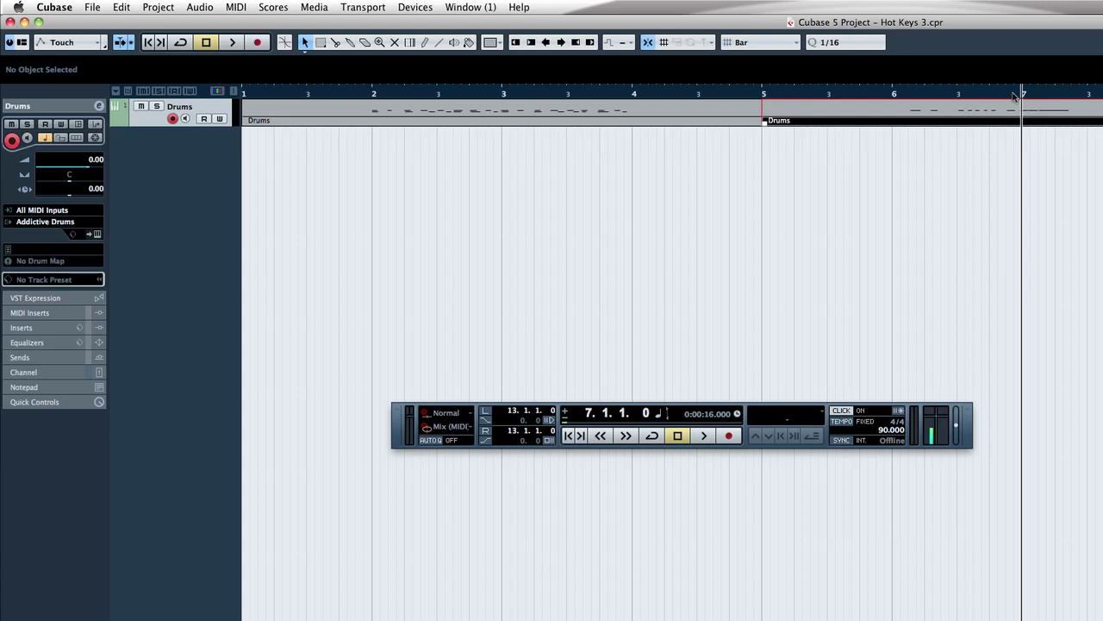
- Jump to the project start, wind forward, then return the position to zero (1.1.1.0)
click(569, 436)
click(626, 436)
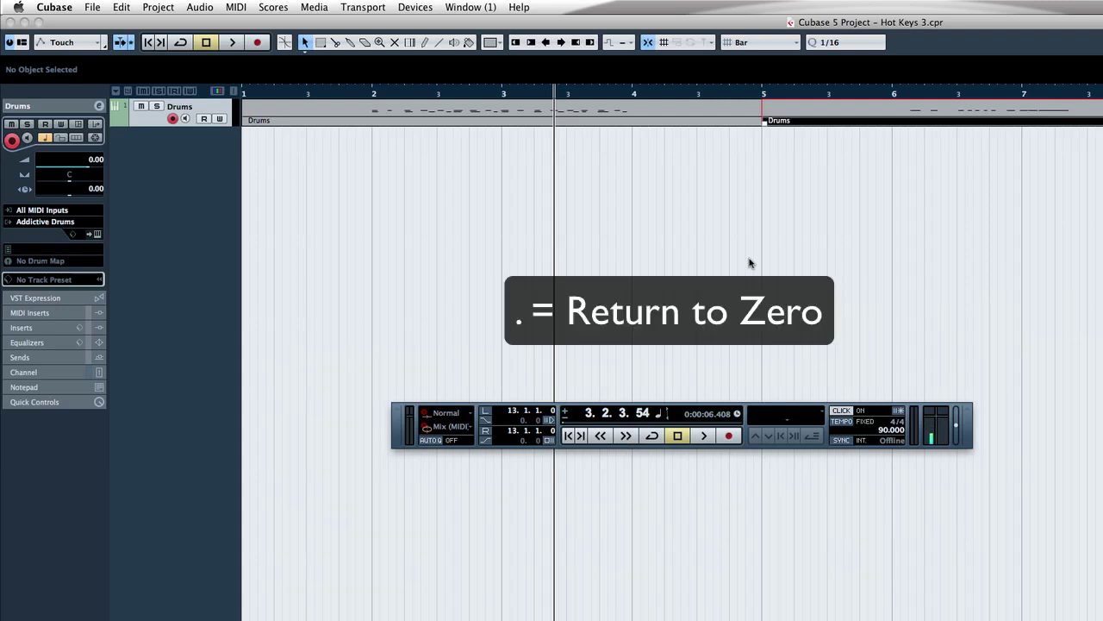
key(period)
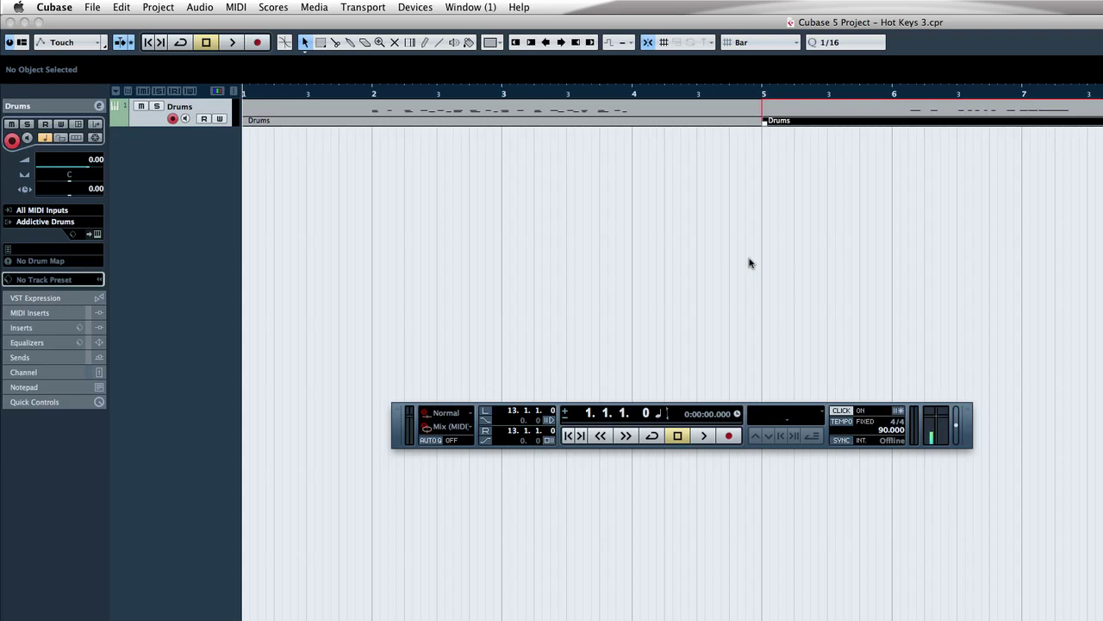
- Step the playback position forward and back one bar at a time
key(KP_Add)
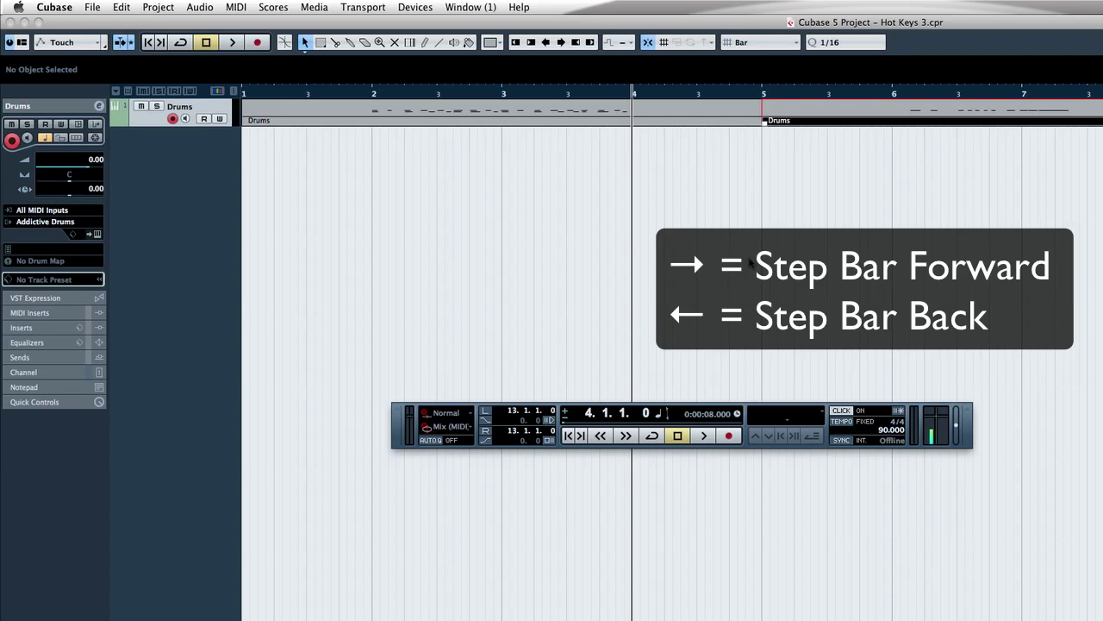
key(Right)
key(Right)
key(Right)
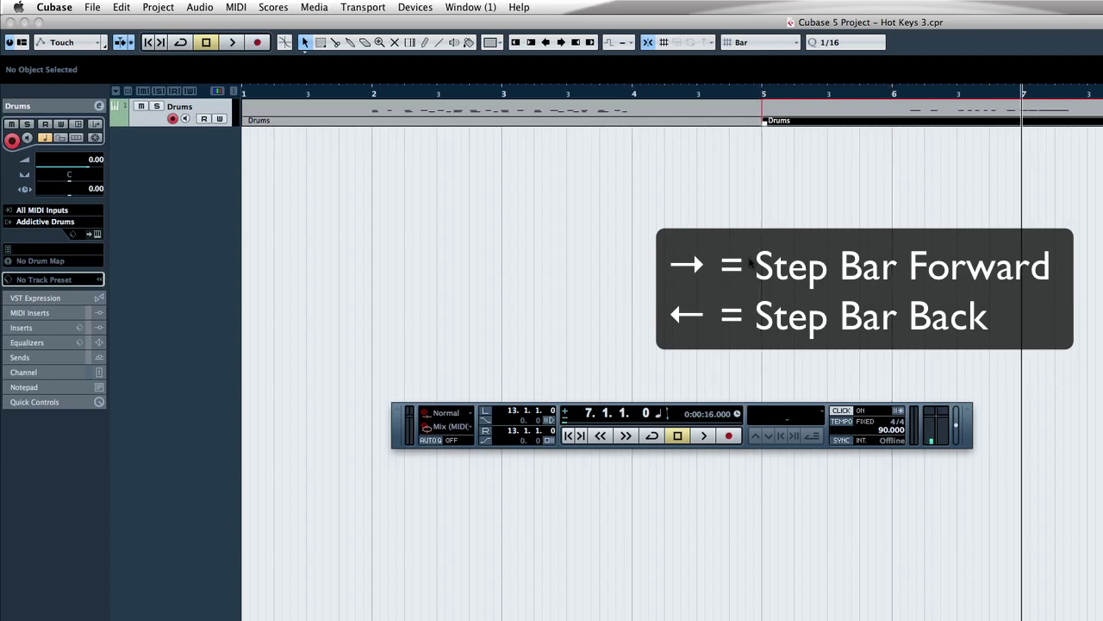
key(Left)
key(Left)
key(Left)
key(Left)
key(Left)
key(Left)
key(Right)
key(Right)
key(Right)
key(Right)
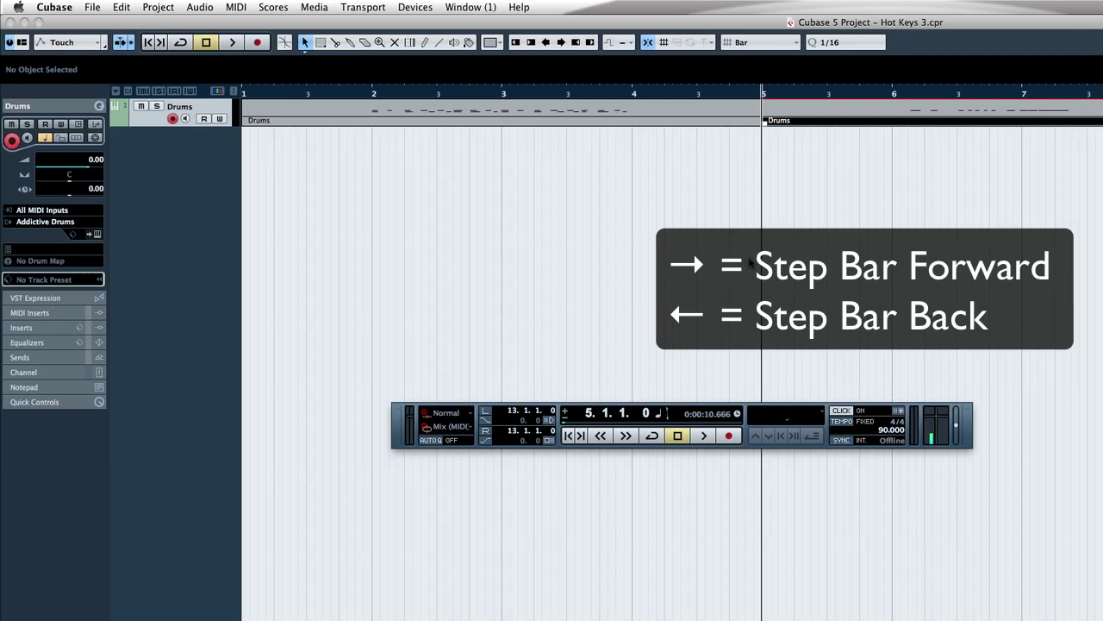
key(Left)
key(Left)
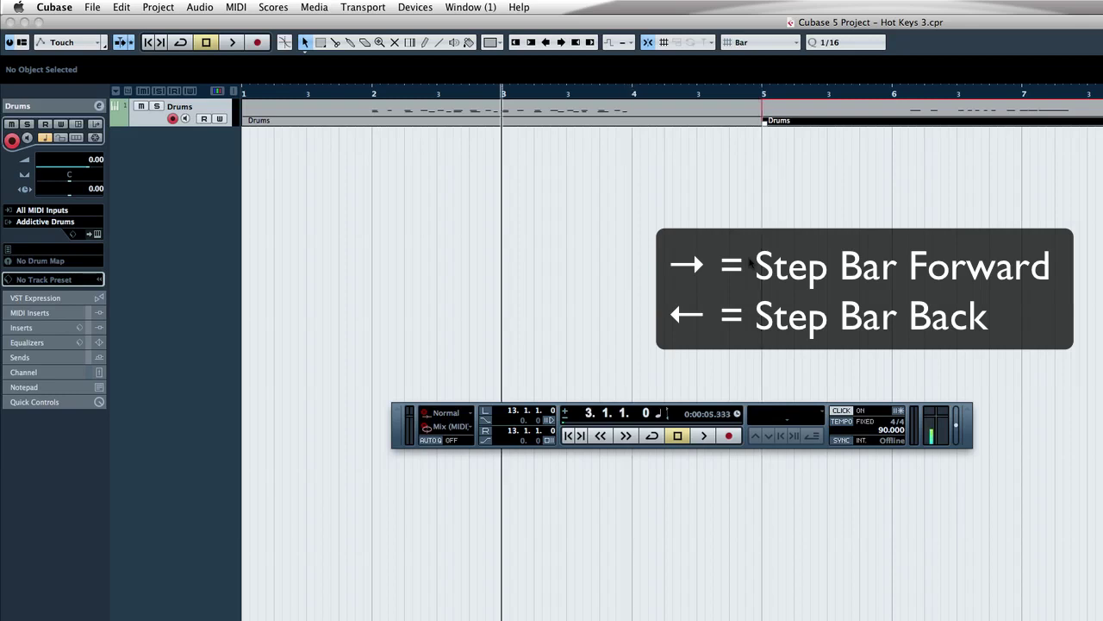
key(Right)
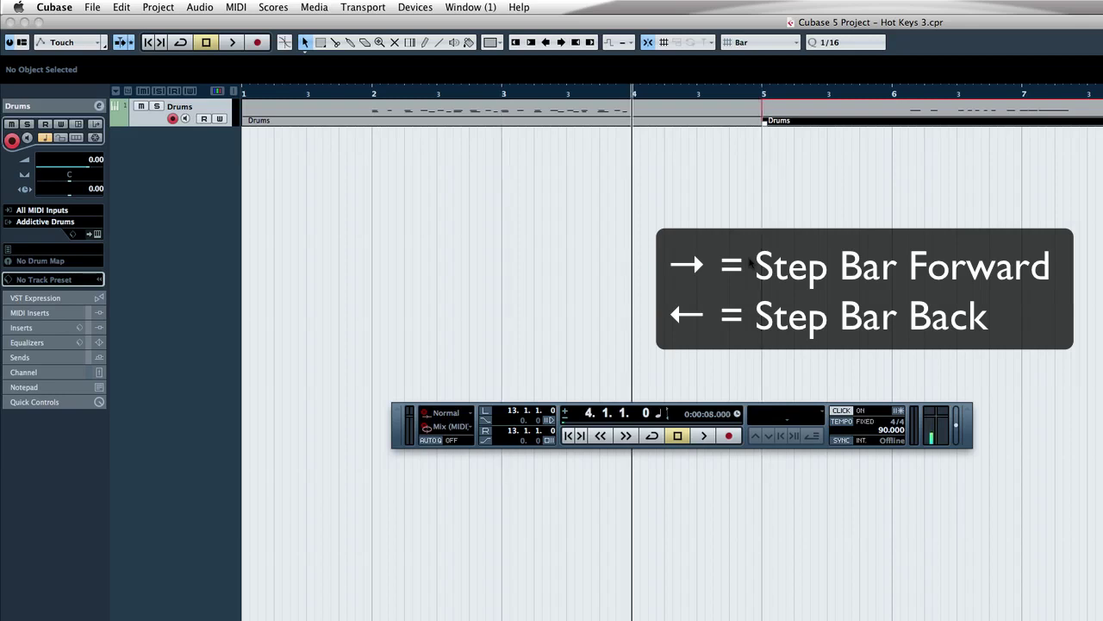
key(Left)
key(Left)
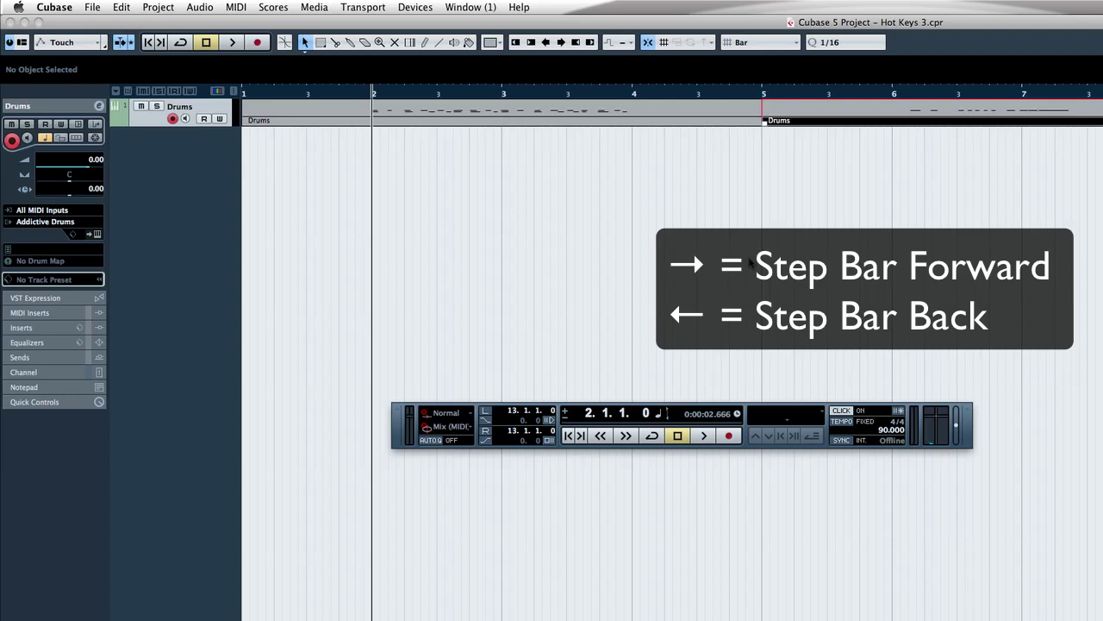
key(Right)
key(Right)
key(Left)
key(Left)
key(Right)
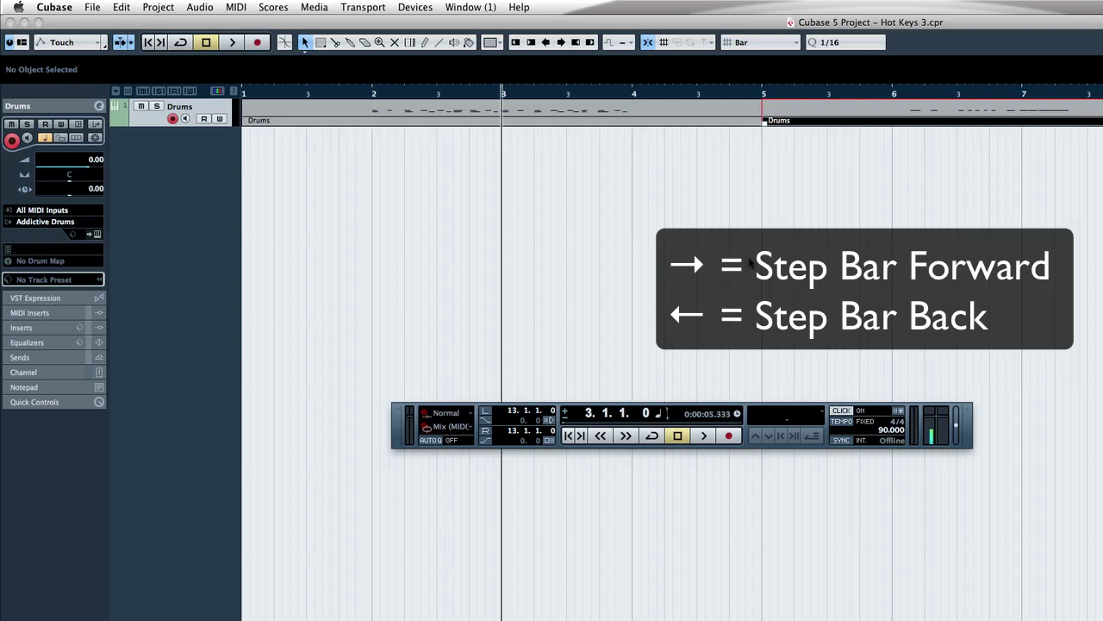
key(Right)
key(Left)
key(Left)
key(Right)
key(Left)
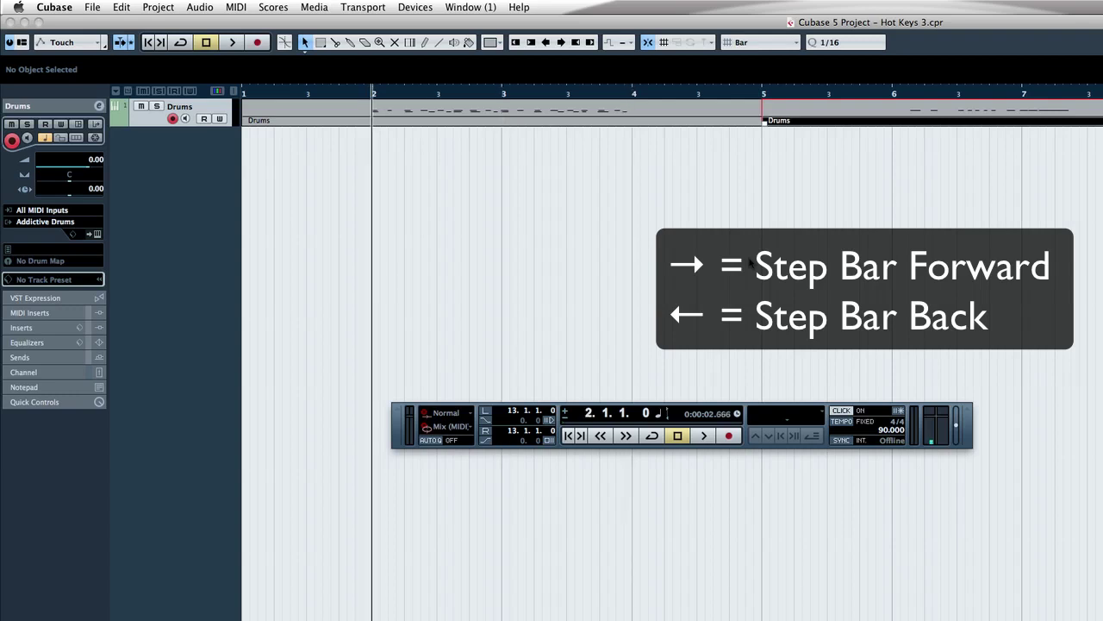
key(Left)
key(Right)
key(Right)
key(Right)
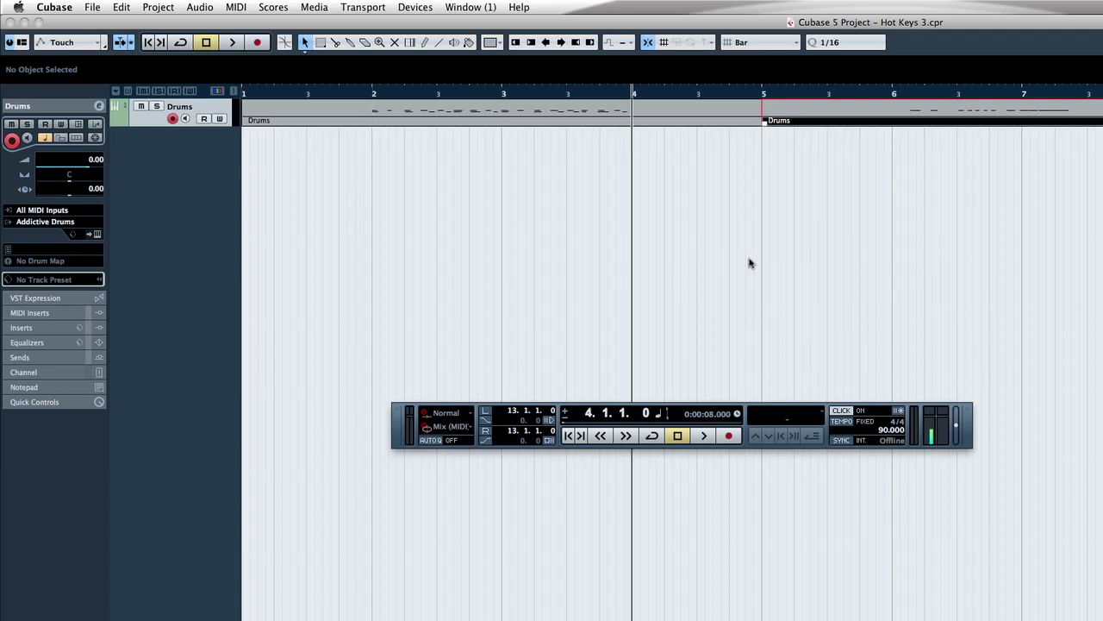
- Delete the Drums part at bars 5–8 and place the playback position at bar 5
click(905, 122)
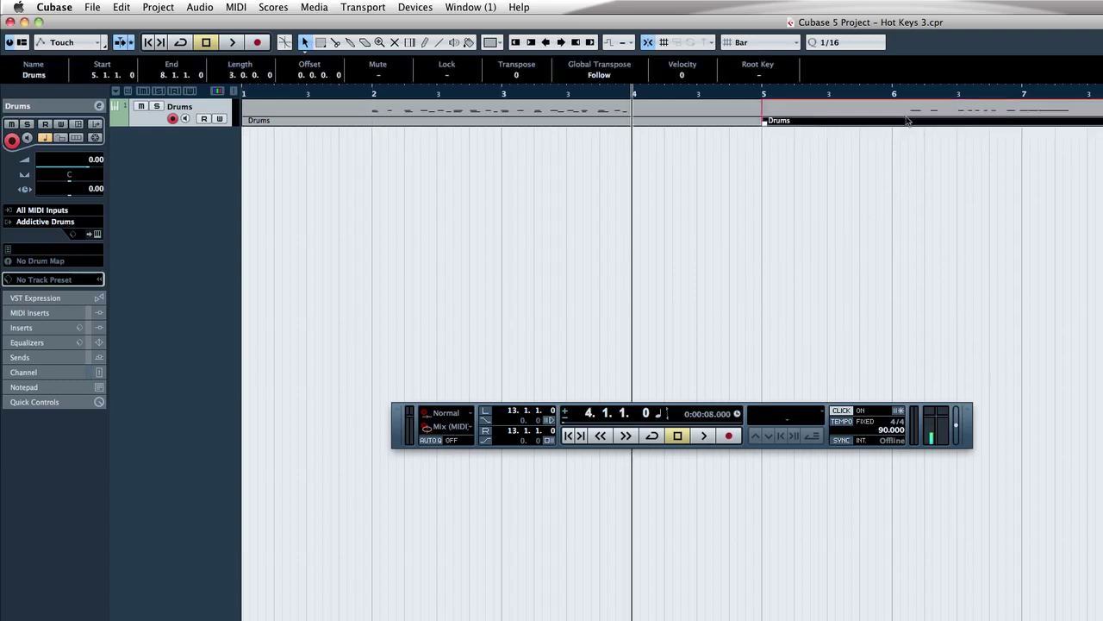
key(Delete)
click(766, 94)
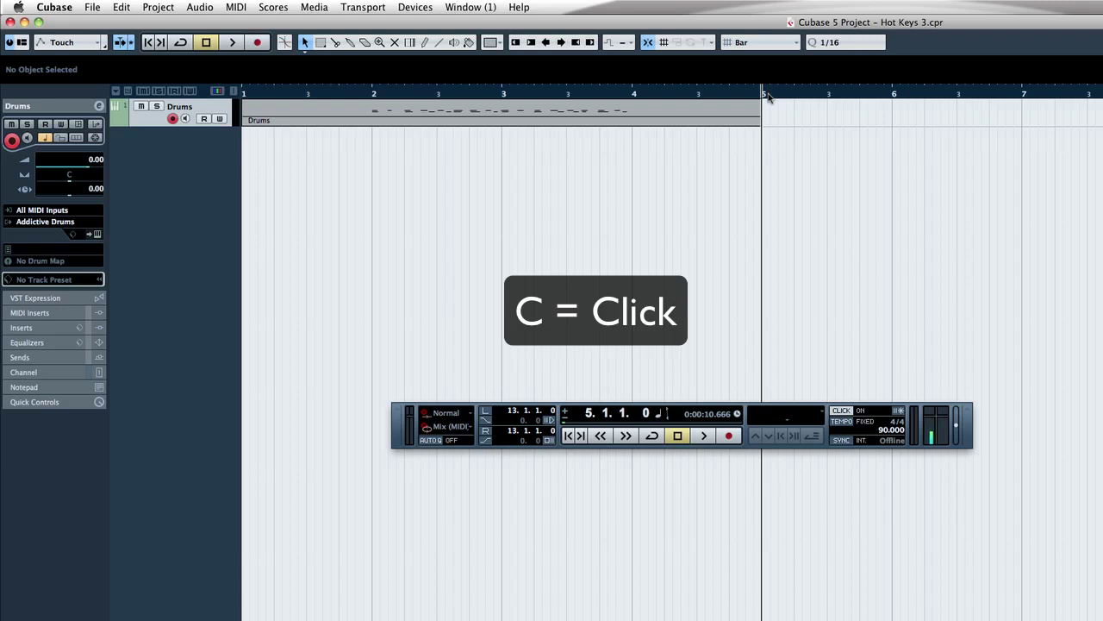
- Play from bar 5 with the metronome toggled off and back on, stopping at 9.2.2.32
key(c)
key(c)
key(c)
key(c)
key(c)
key(c)
key(c)
key(c)
key(c)
key(space)
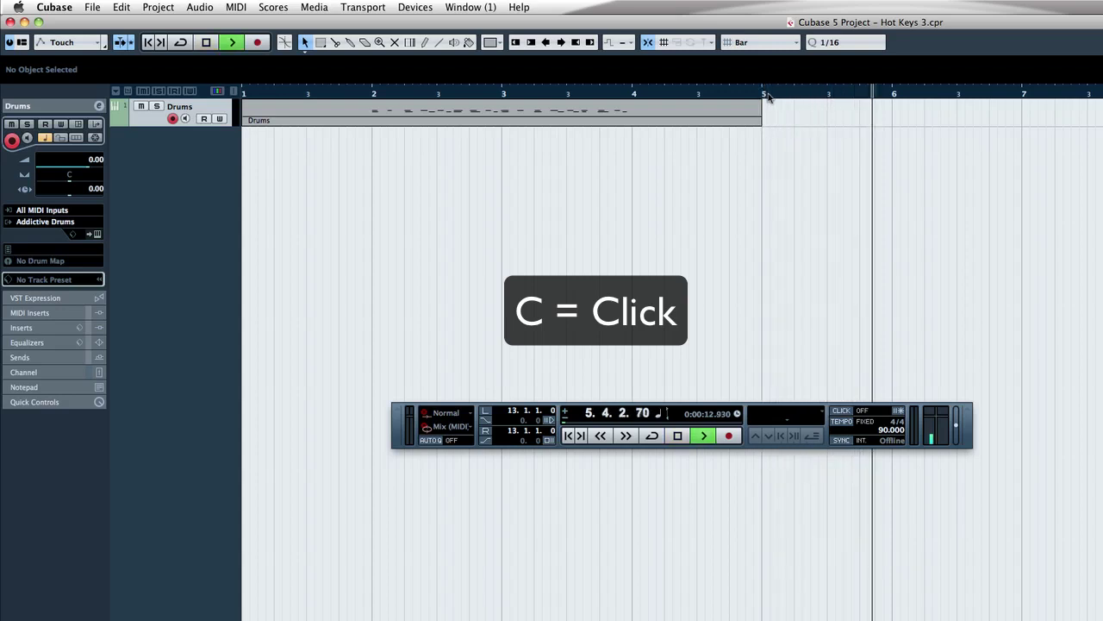
key(c)
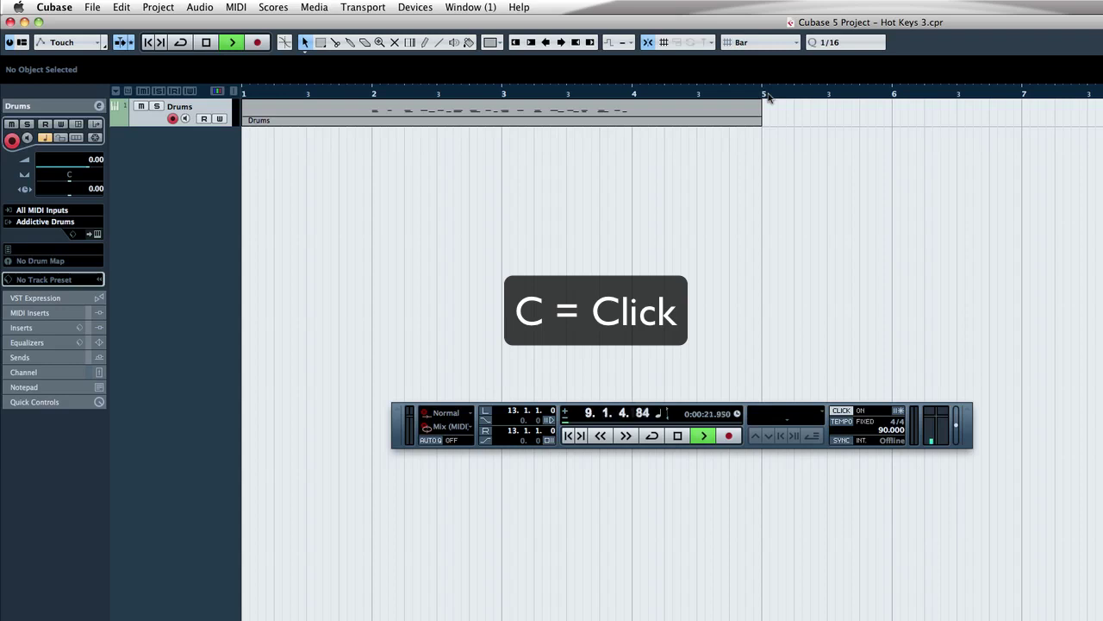
key(space)
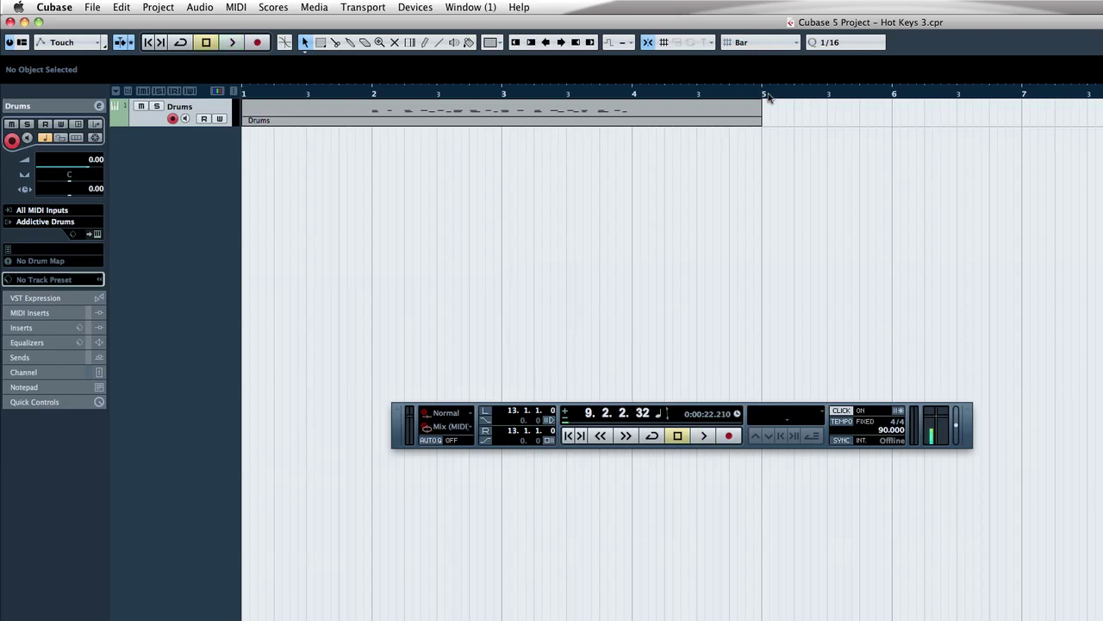
- Delete the old Drums part and record a new four-bar part from bar 1 to bar 5
click(518, 120)
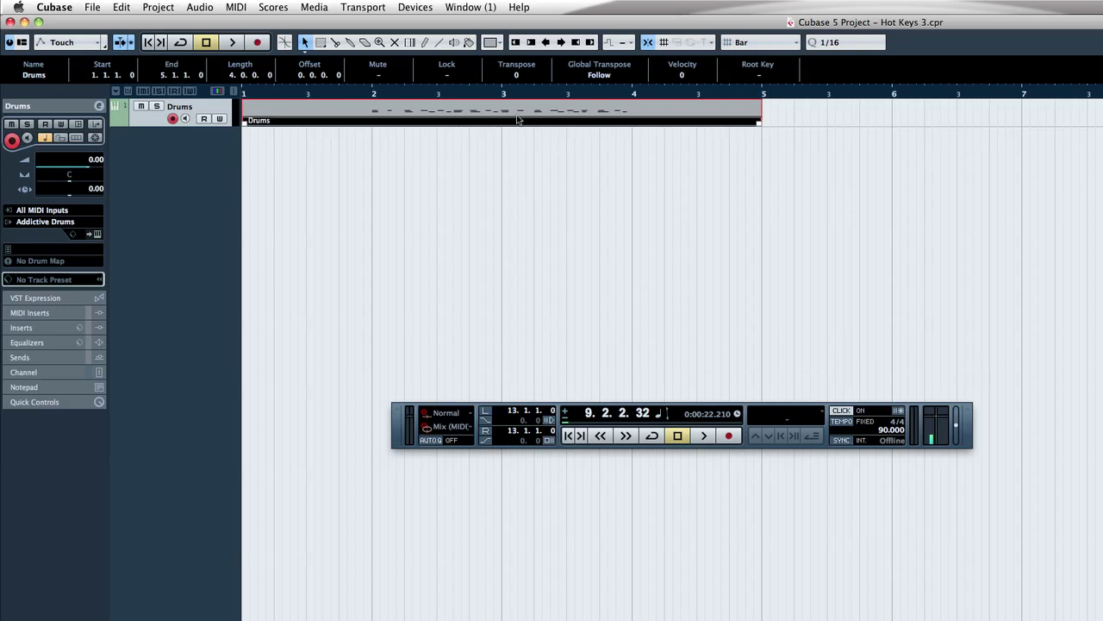
key(Delete)
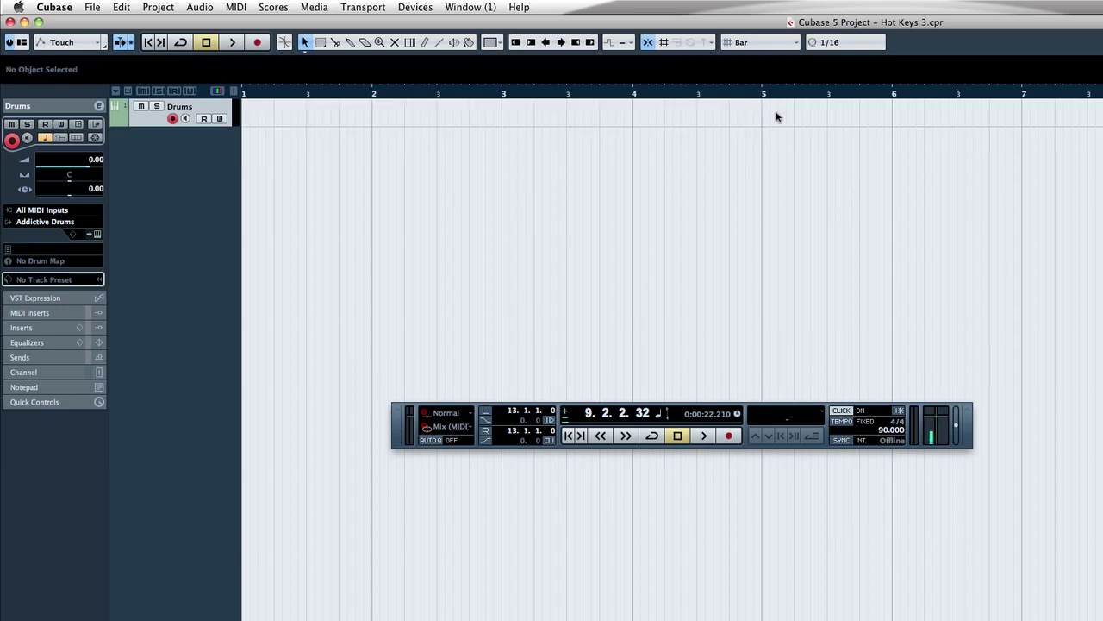
key(Home)
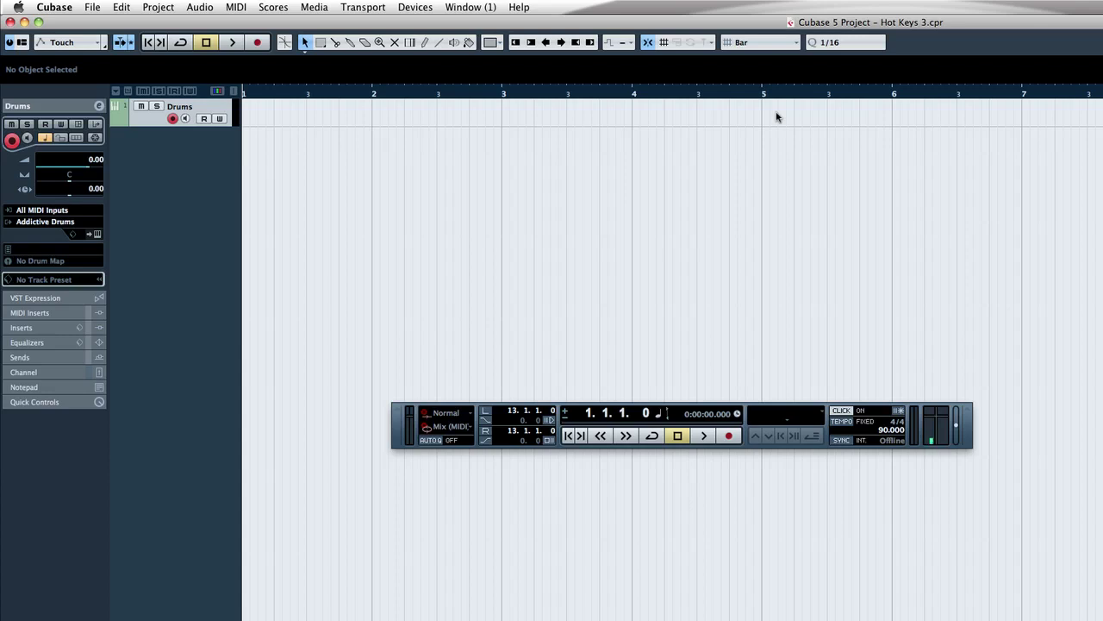
key(KP_Multiply)
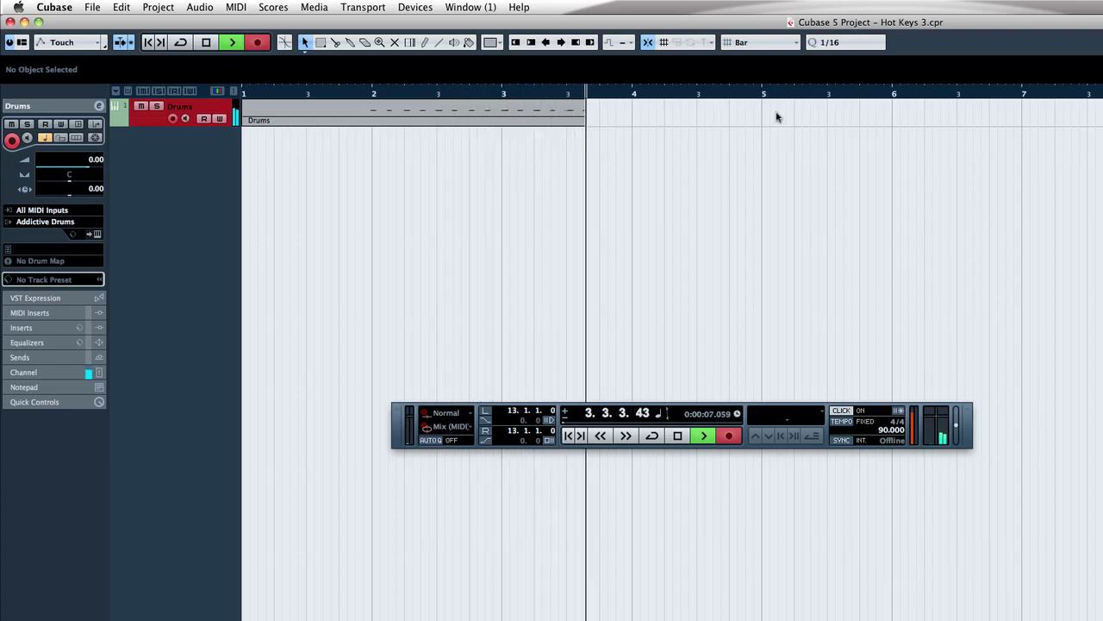
key(space)
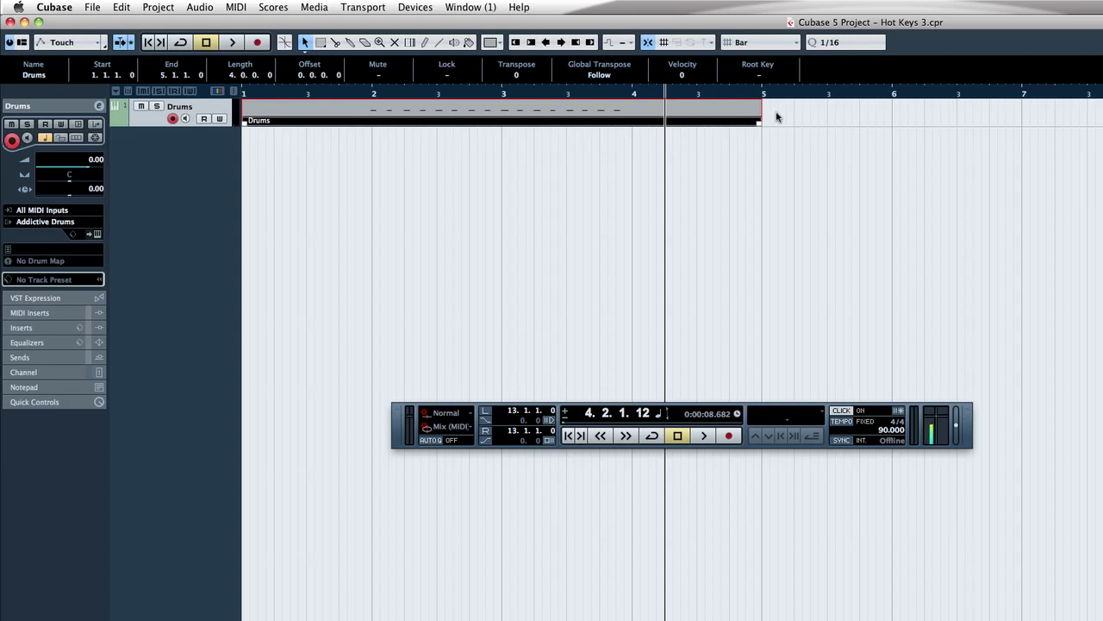
- Play the new Drums part from bar 2, then return to the project start (1.1.1.0)
key(Left)
key(Left)
key(Left)
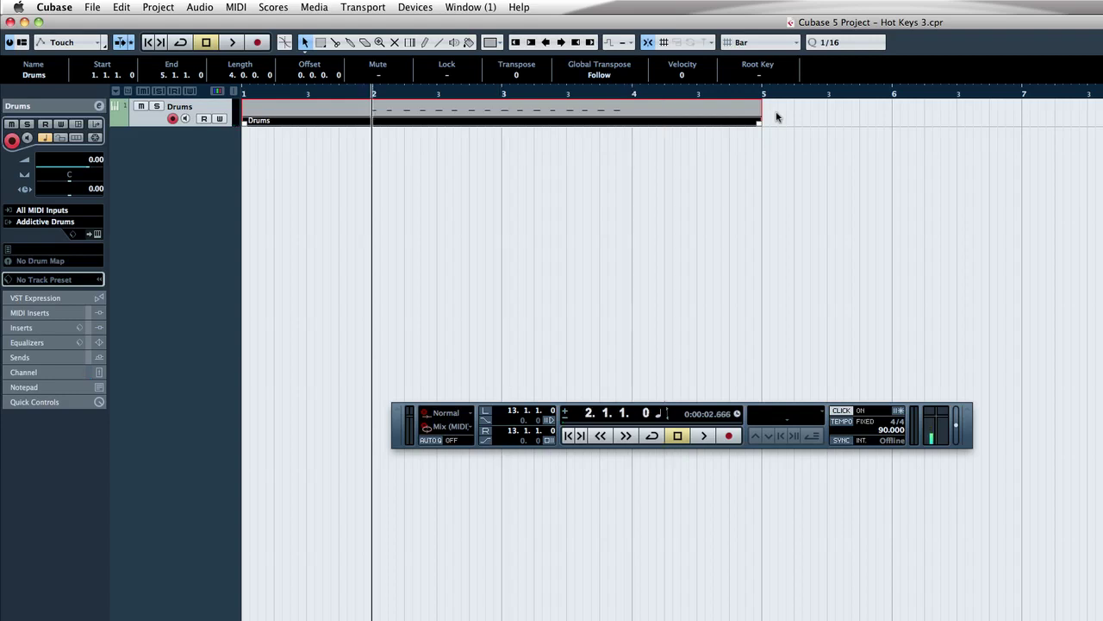
key(space)
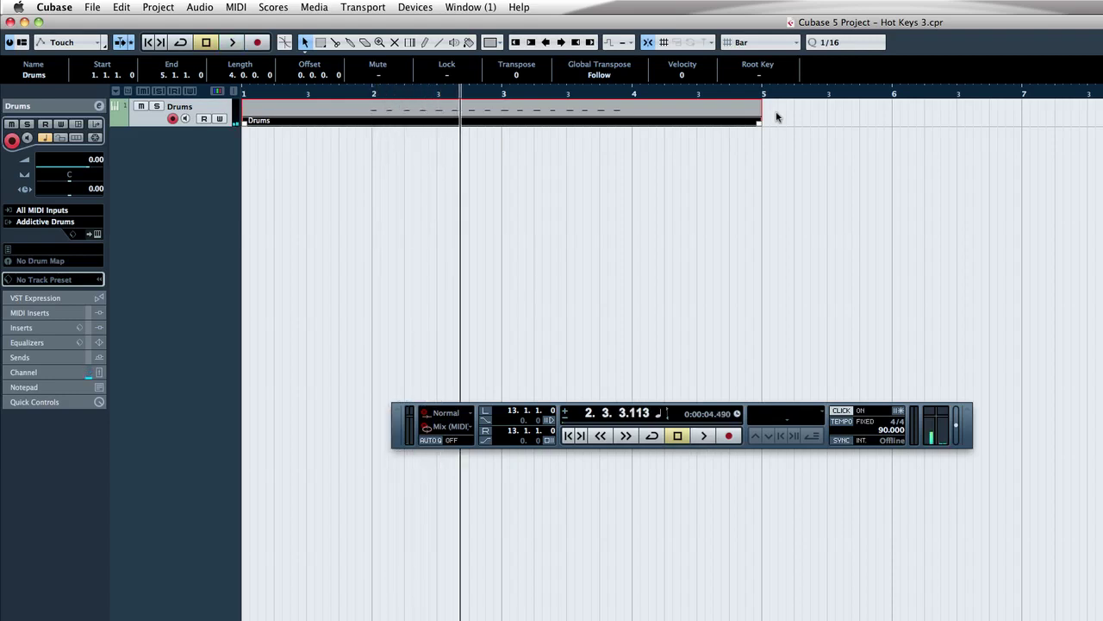
key(space)
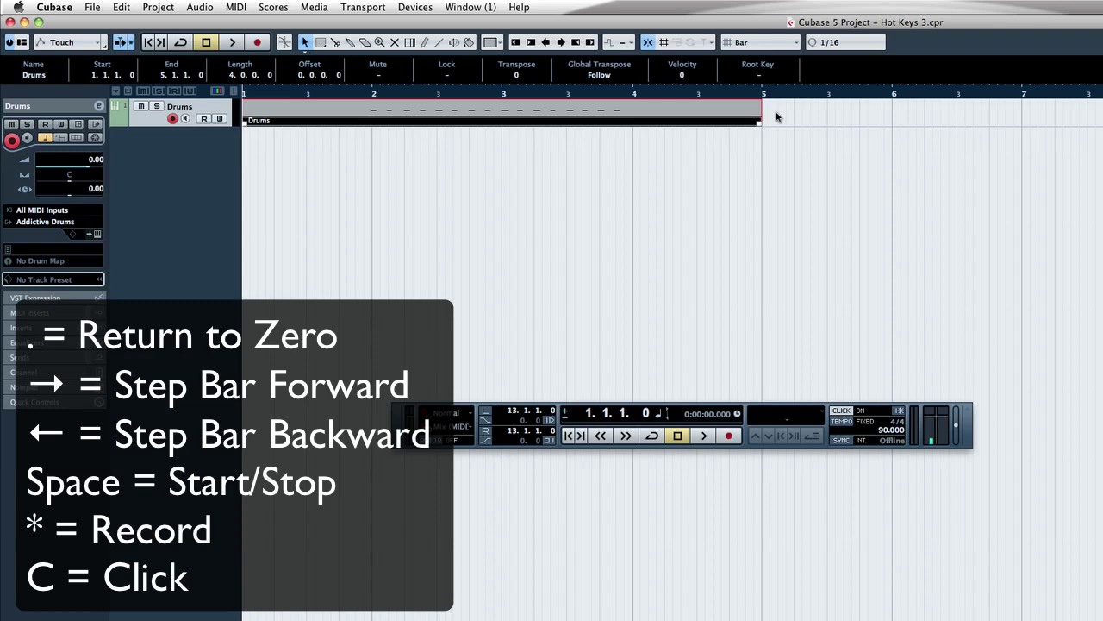
key(Right)
key(Right)
key(Right)
key(Right)
key(Left)
key(Left)
key(Left)
key(Right)
key(Right)
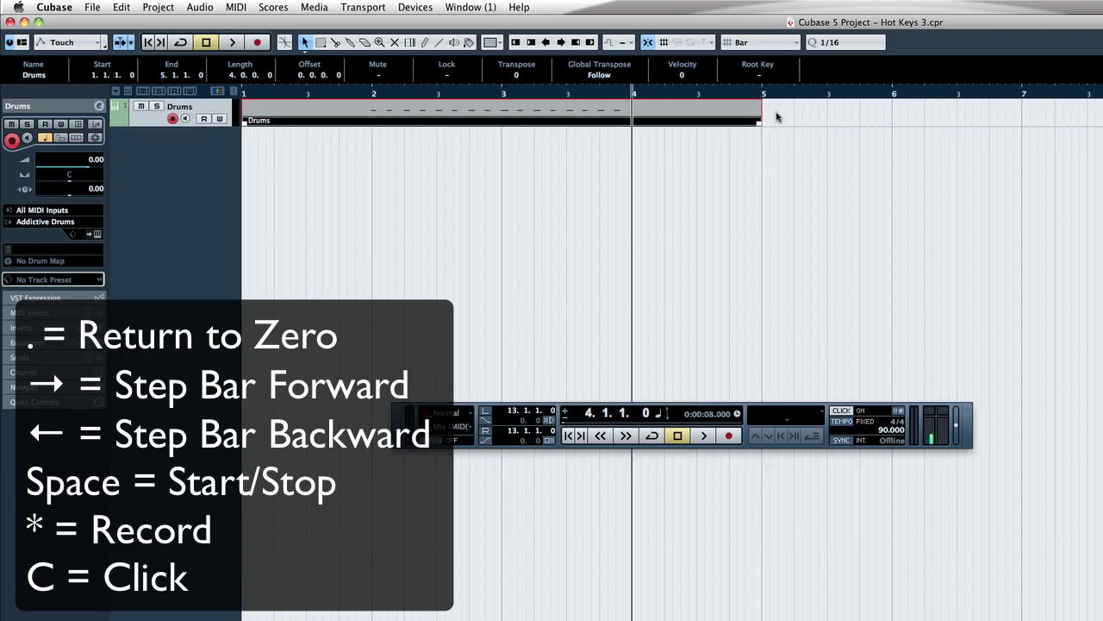
key(Right)
key(Right)
key(Left)
key(Left)
key(Left)
key(Left)
key(Left)
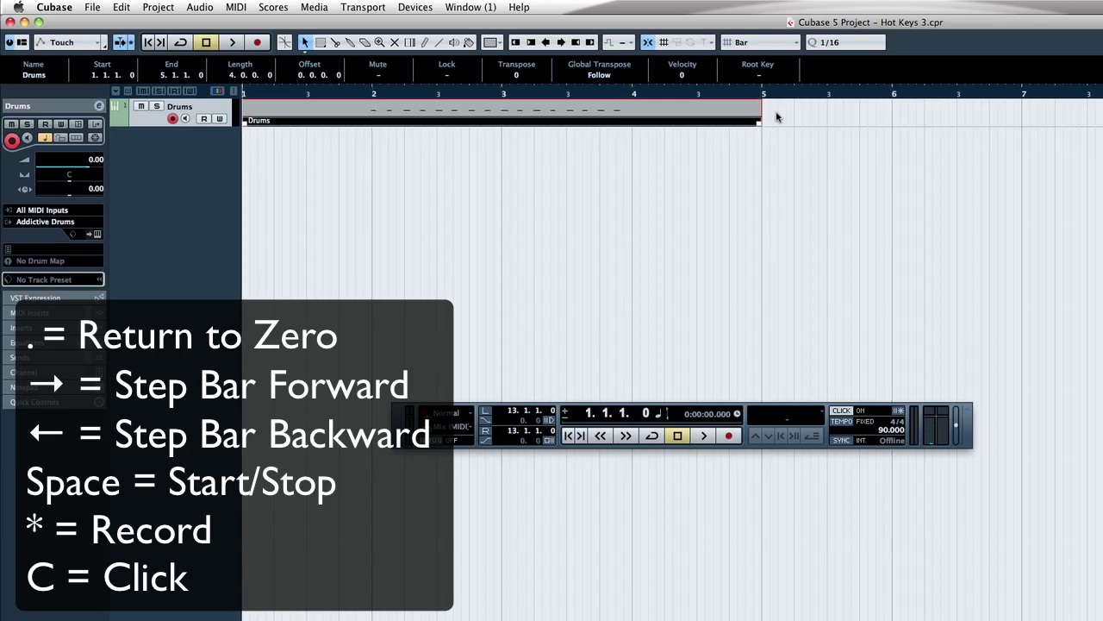
key(c)
key(c)
key(space)
key(space)
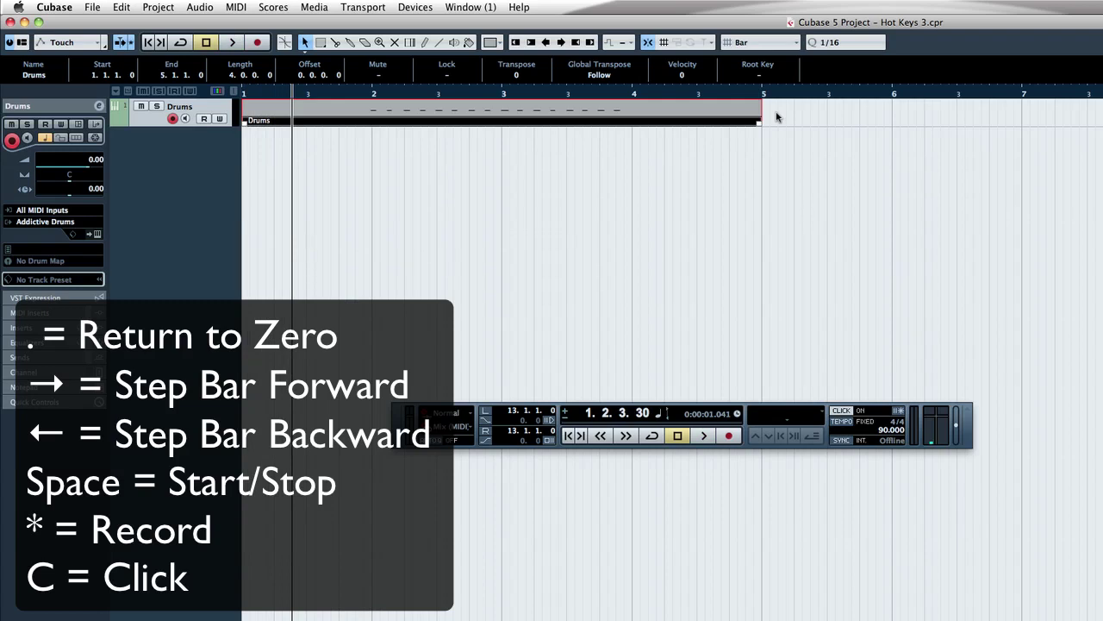
key(period)
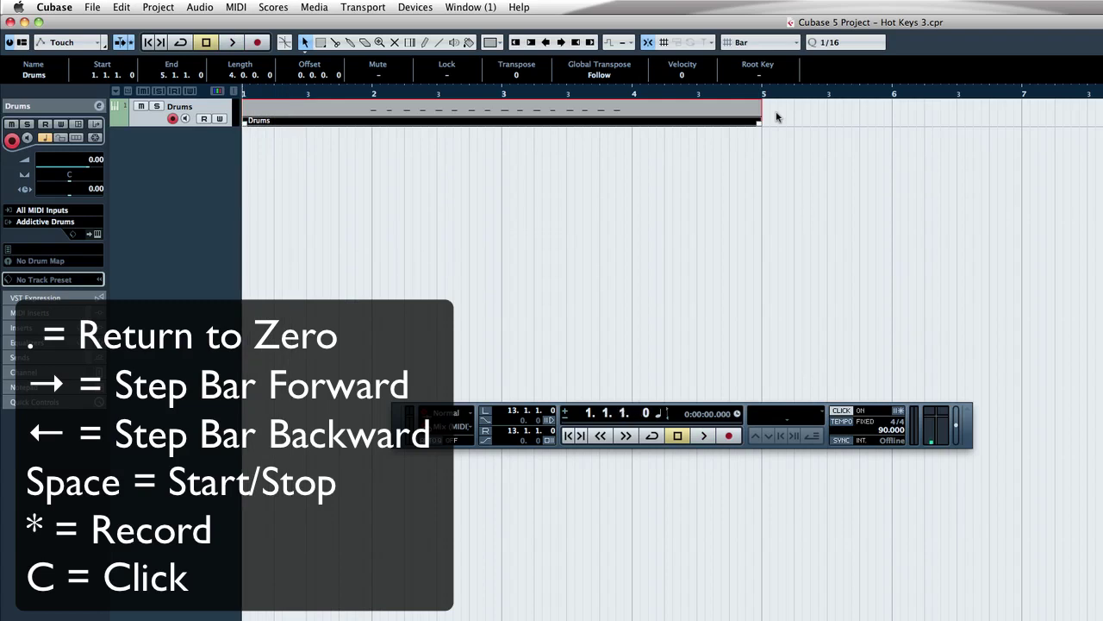